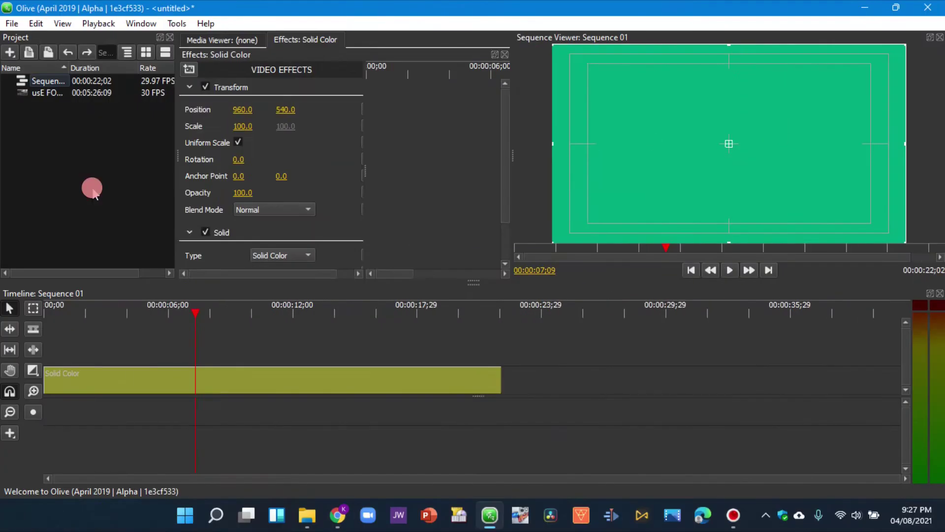
- Add usE FOR BIKE.mp4 to the timeline after Solid Color and unlink its video from its audio
{"action": "left_click", "coordinate": [55, 81]}
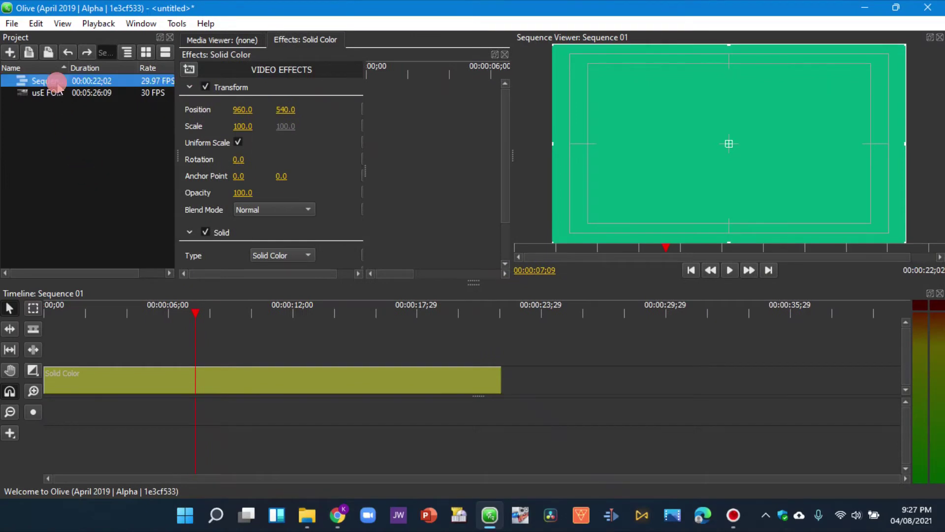
{"action": "left_click", "coordinate": [58, 95]}
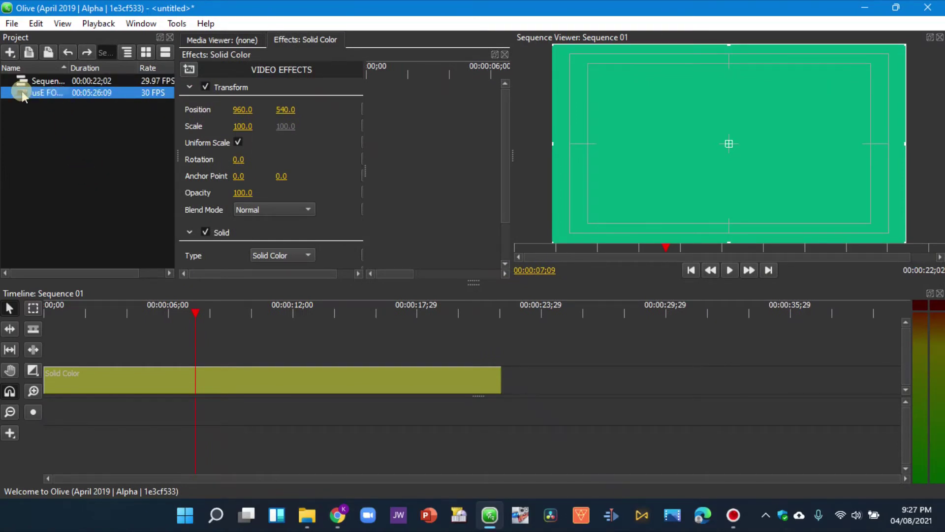
{"action": "left_click_drag", "start_coordinate": [22, 93], "coordinate": [548, 383]}
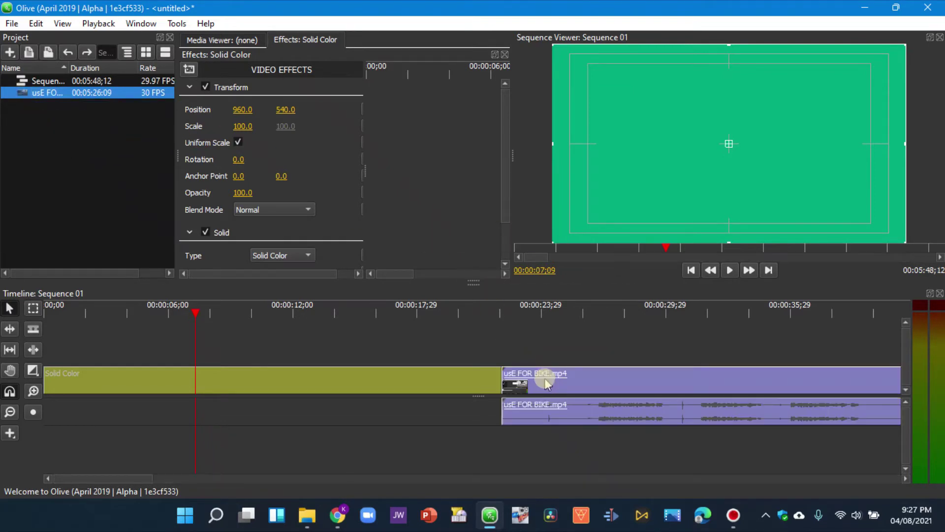
{"action": "right_click", "coordinate": [546, 383]}
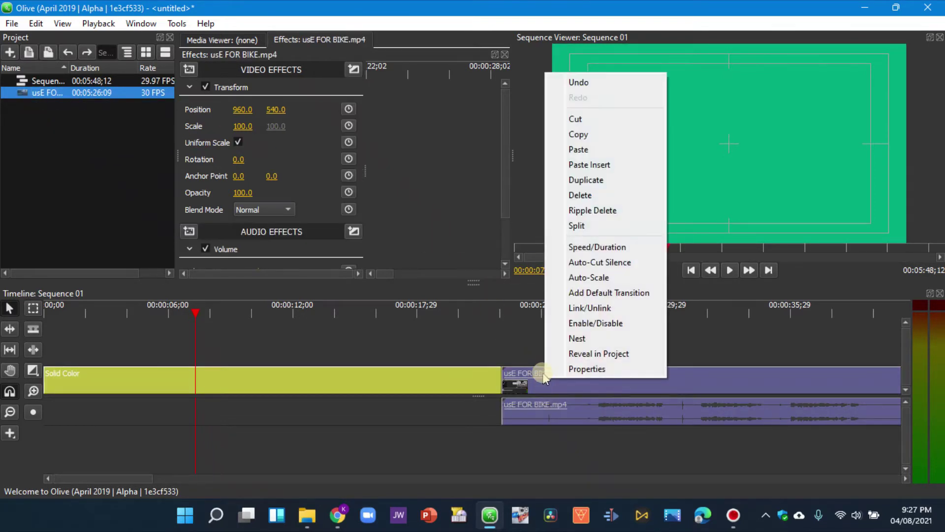
{"action": "left_click", "coordinate": [581, 309]}
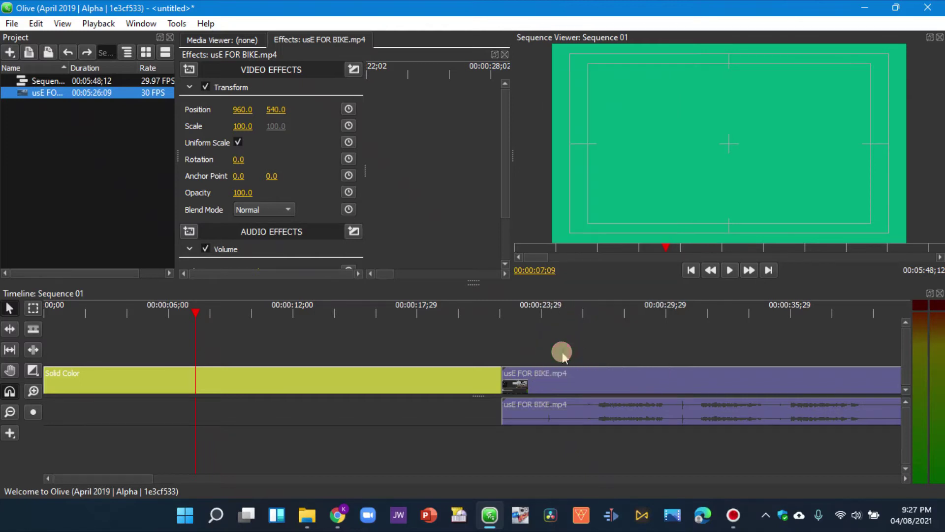
- Align the audio to the sequence start, cut it at the Solid Color end, delete the rest, and play it back
{"action": "left_click_drag", "start_coordinate": [583, 382], "coordinate": [502, 413]}
{"action": "left_click_drag", "start_coordinate": [408, 428], "coordinate": [46, 408]}
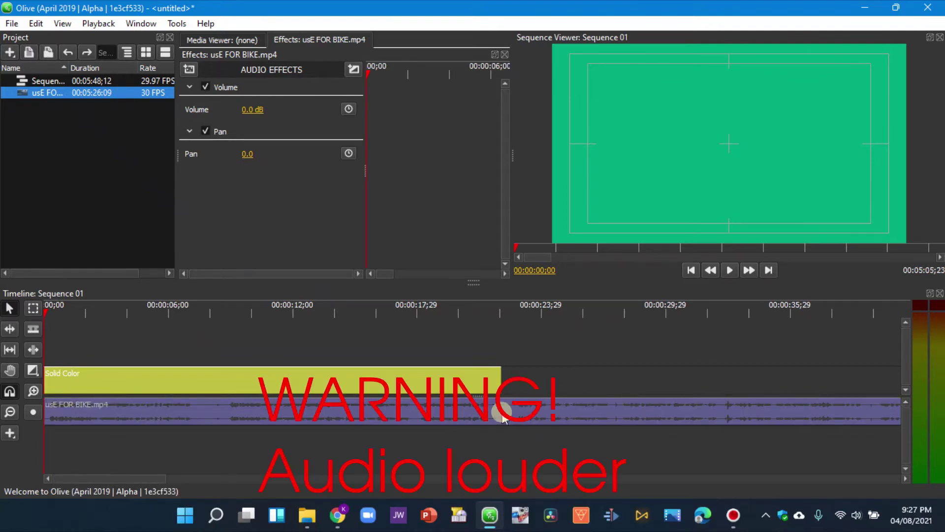
{"action": "key", "text": "c"}
{"action": "left_click", "coordinate": [502, 411]}
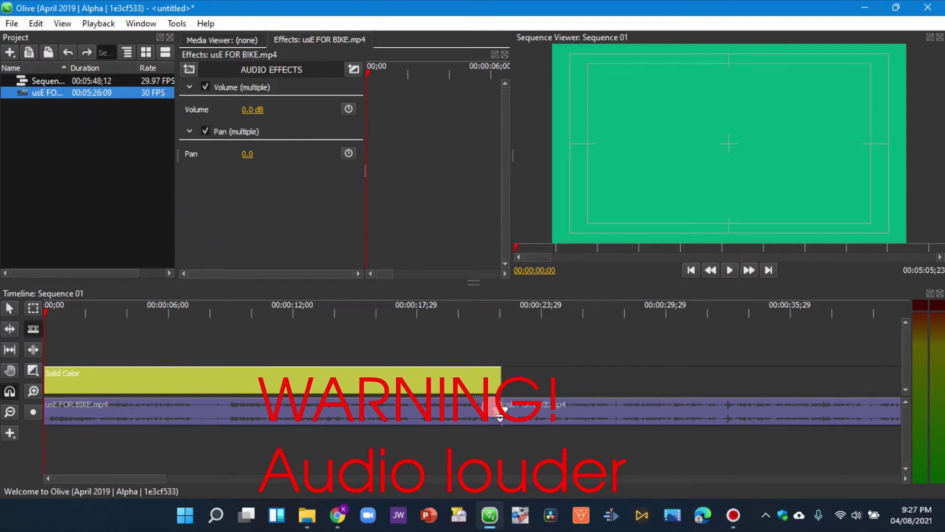
{"action": "key", "text": "Delete"}
{"action": "key", "text": "space"}
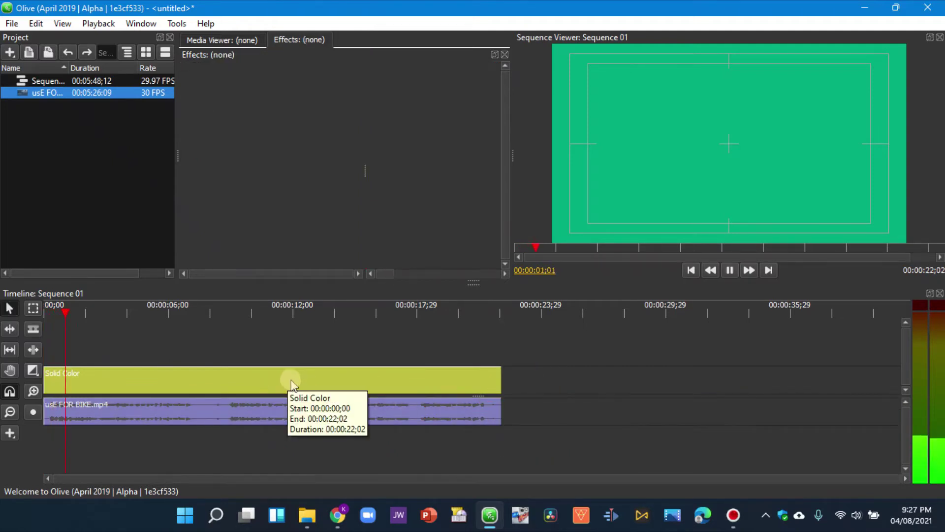
{"action": "key", "text": "space"}
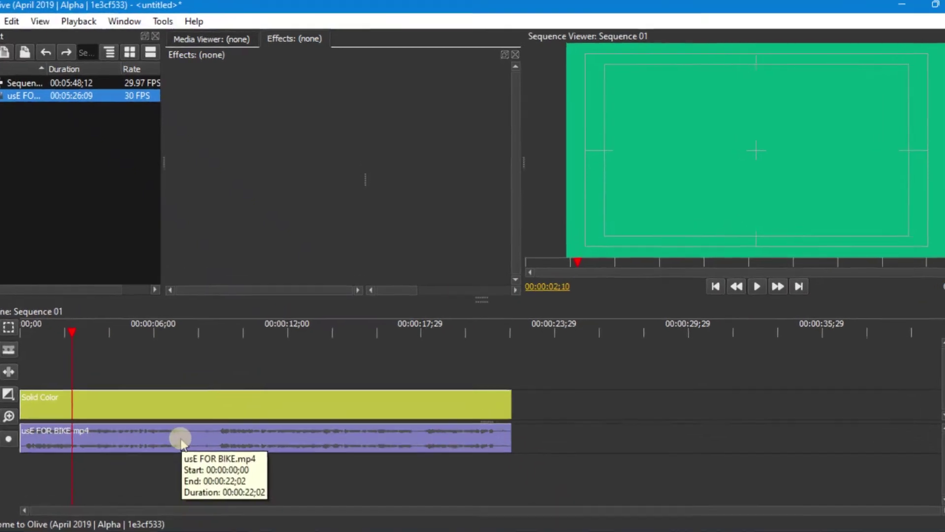
- Add a VST Plugin 2.x audio effect to the usE FOR BIKE.mp4 audio clip
{"action": "left_click", "coordinate": [181, 439]}
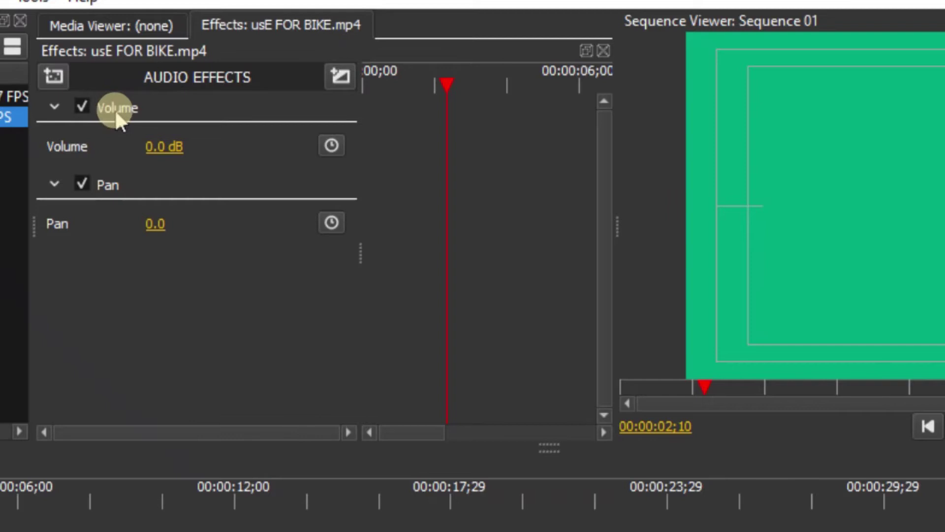
{"action": "left_click", "coordinate": [55, 76]}
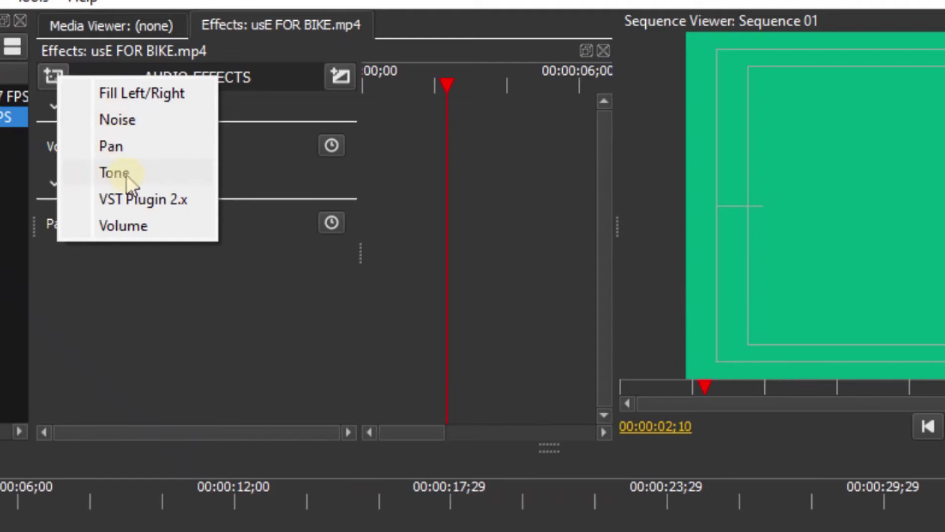
{"action": "left_click", "coordinate": [142, 198]}
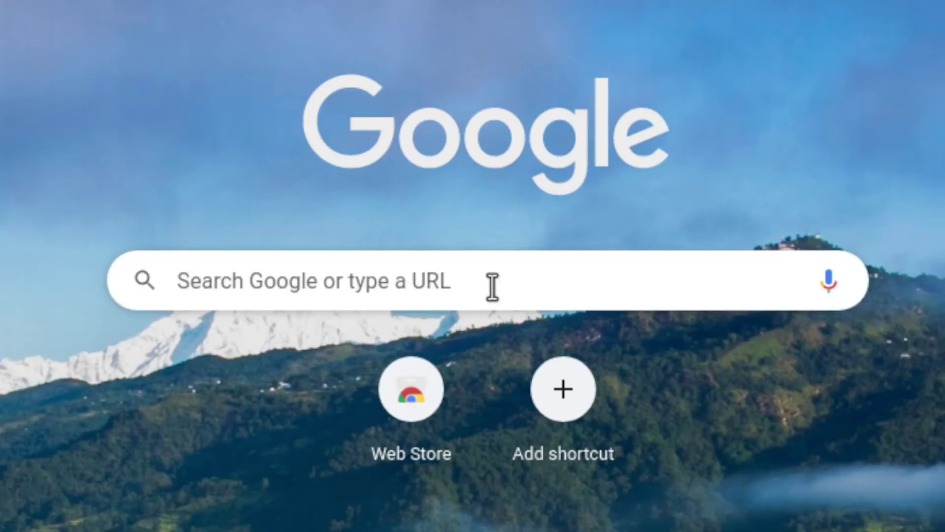
- Search Google for 'vst plugins for video editors'
{"action": "left_click", "coordinate": [492, 285]}
{"action": "type", "text": "vs"}
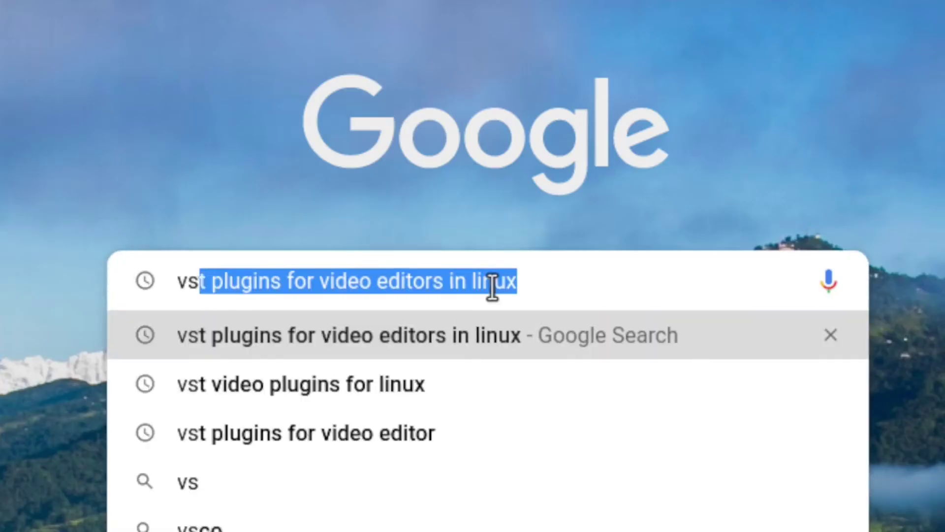
{"action": "type", "text": "t plu"}
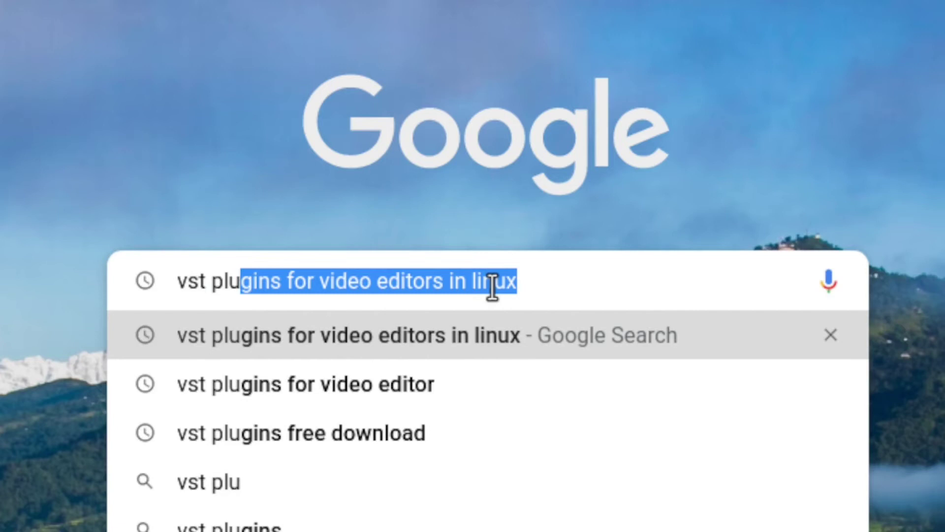
{"action": "type", "text": "gins for"}
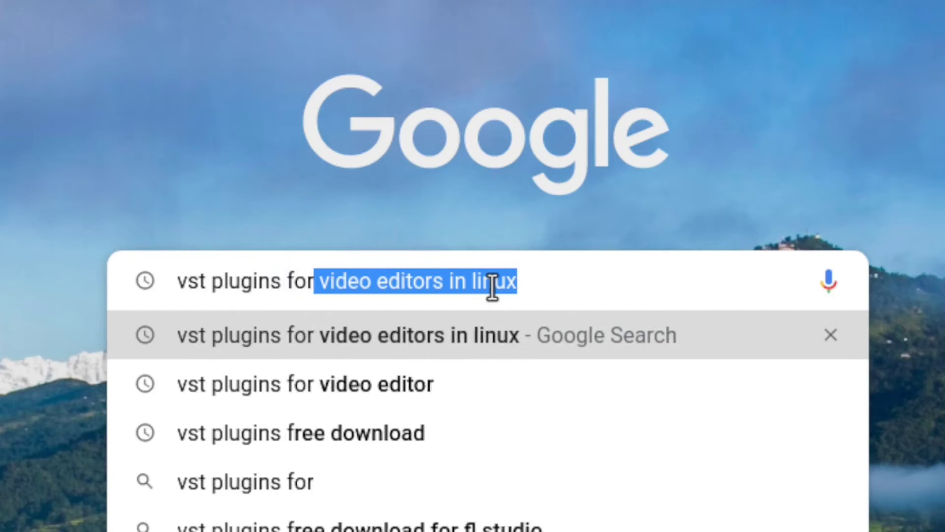
{"action": "type", "text": " video editors"}
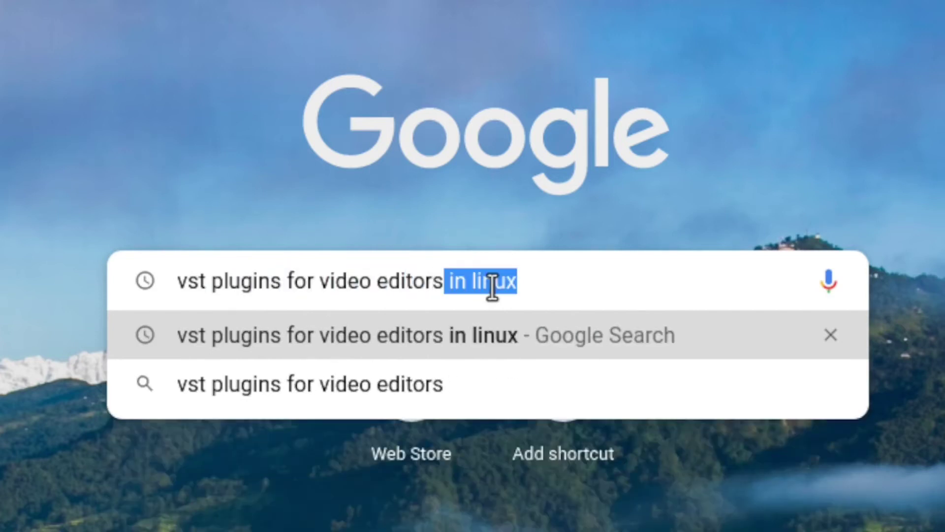
{"action": "key", "text": "BackSpace"}
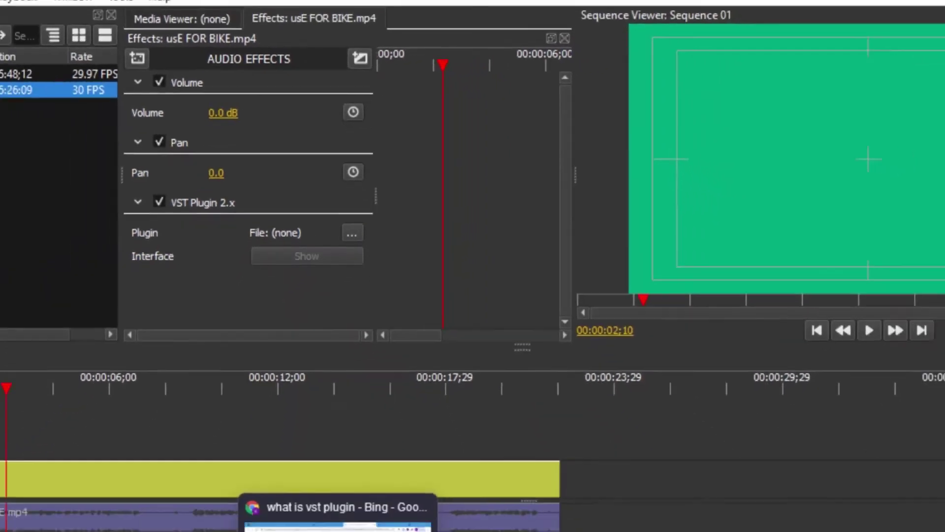
- Check the Bing results and read through the best free EQ plugins article
{"action": "left_click", "coordinate": [334, 523]}
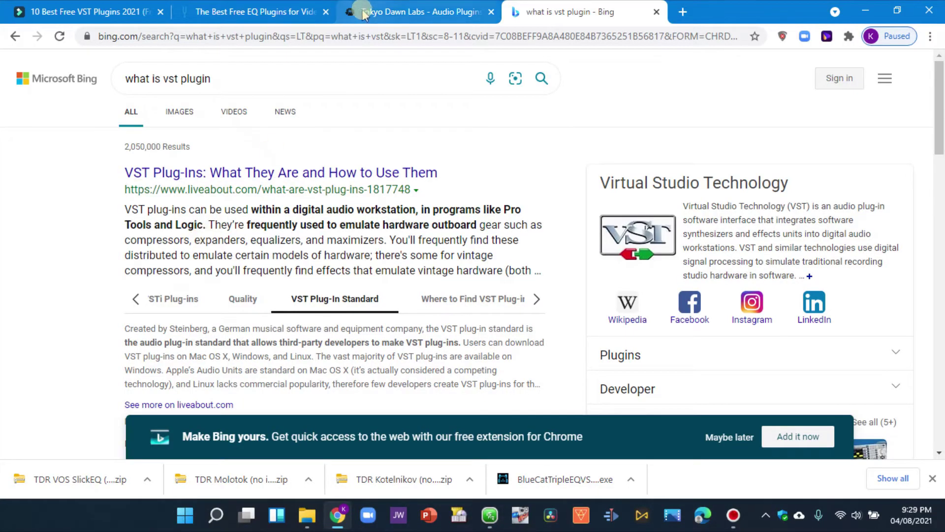
{"action": "left_click", "coordinate": [231, 11]}
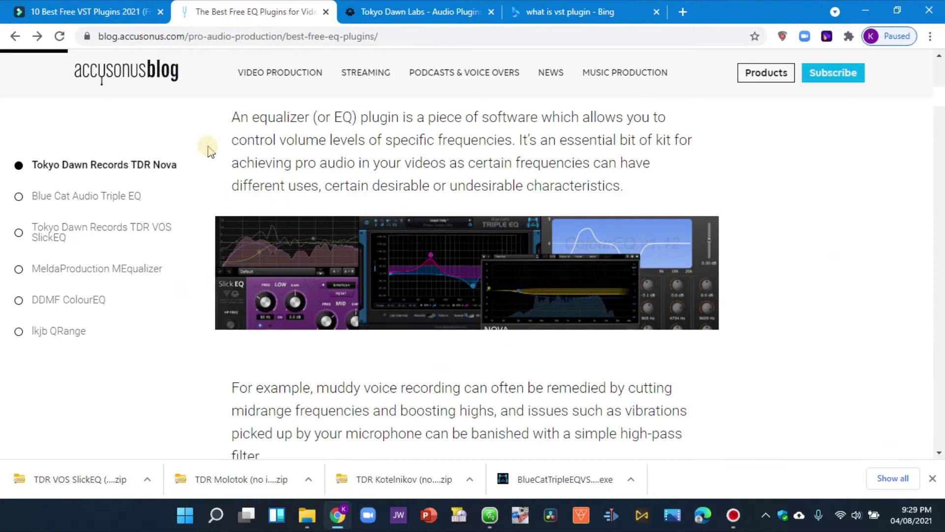
{"action": "scroll", "coordinate": [208, 150], "scroll_direction": "up", "scroll_amount": 15}
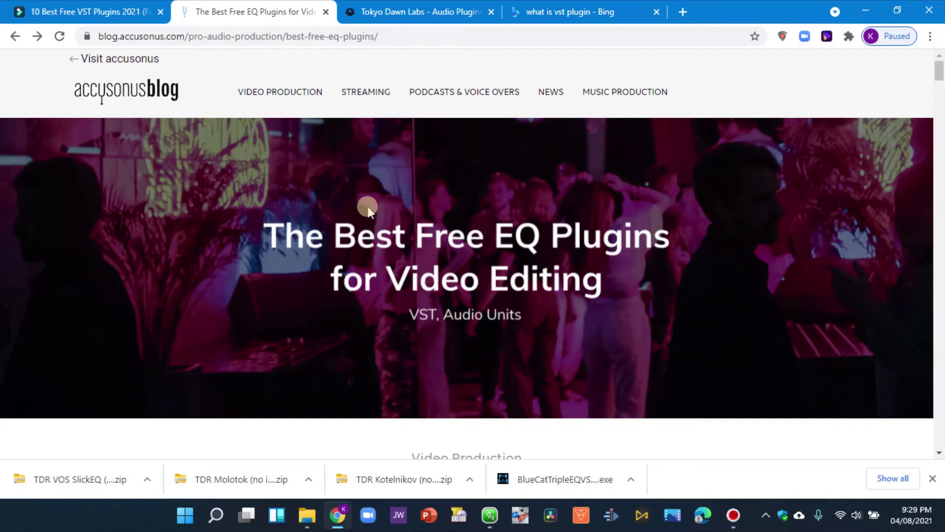
{"action": "scroll", "coordinate": [363, 202], "scroll_direction": "down", "scroll_amount": 10}
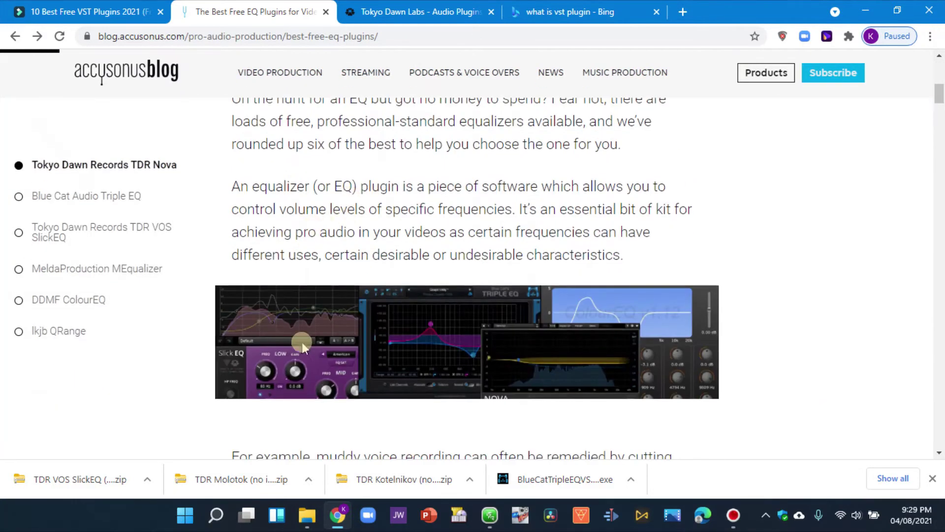
{"action": "scroll", "coordinate": [302, 344], "scroll_direction": "down", "scroll_amount": 8}
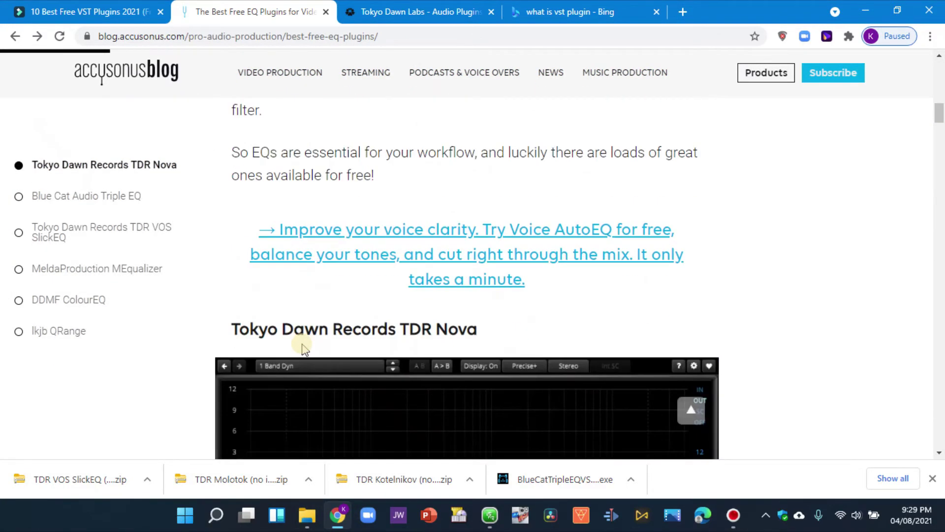
{"action": "scroll", "coordinate": [302, 345], "scroll_direction": "up", "scroll_amount": 5}
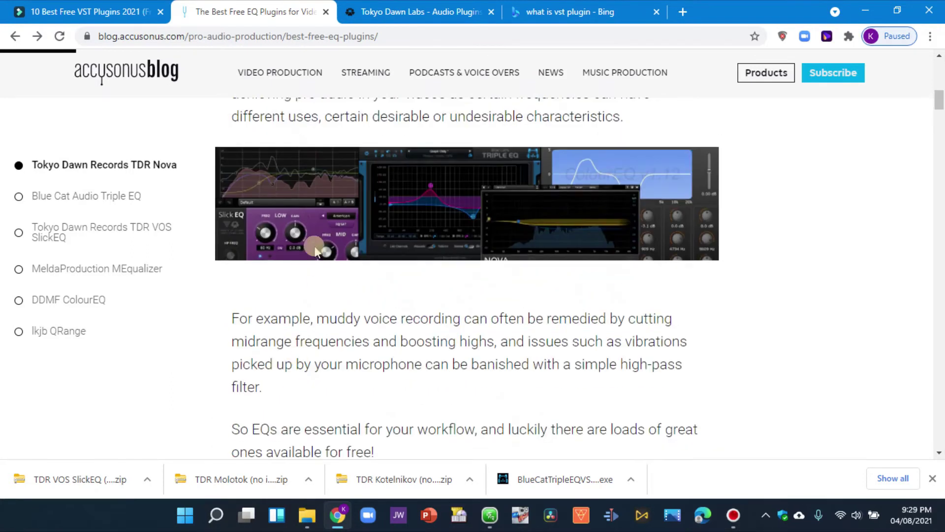
- Browse the Tokyo Dawn Labs plugin catalogue page
{"action": "left_click", "coordinate": [399, 14]}
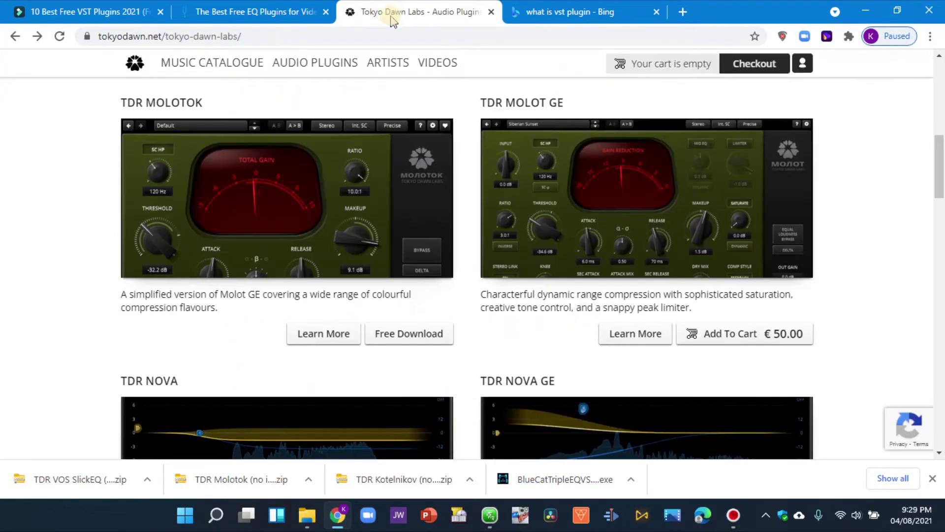
{"action": "scroll", "coordinate": [164, 158], "scroll_direction": "up", "scroll_amount": 15}
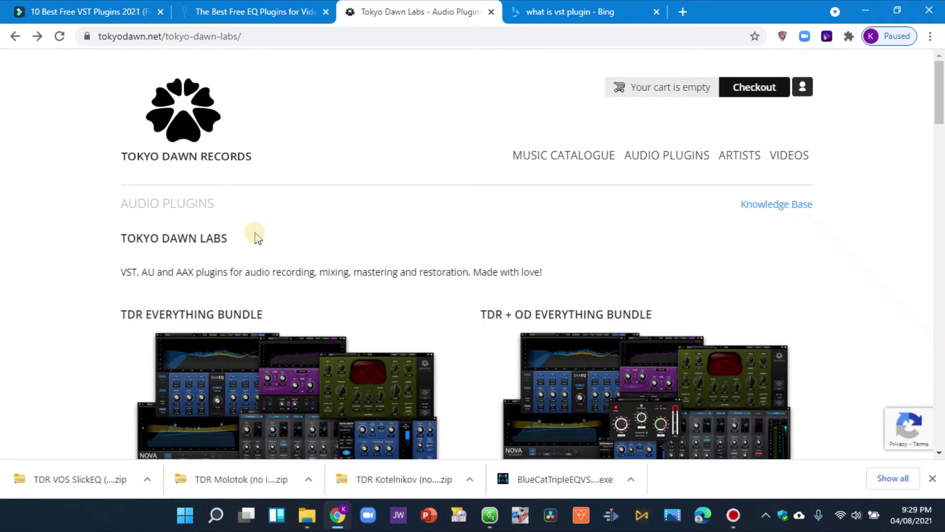
{"action": "scroll", "coordinate": [256, 238], "scroll_direction": "down", "scroll_amount": 5}
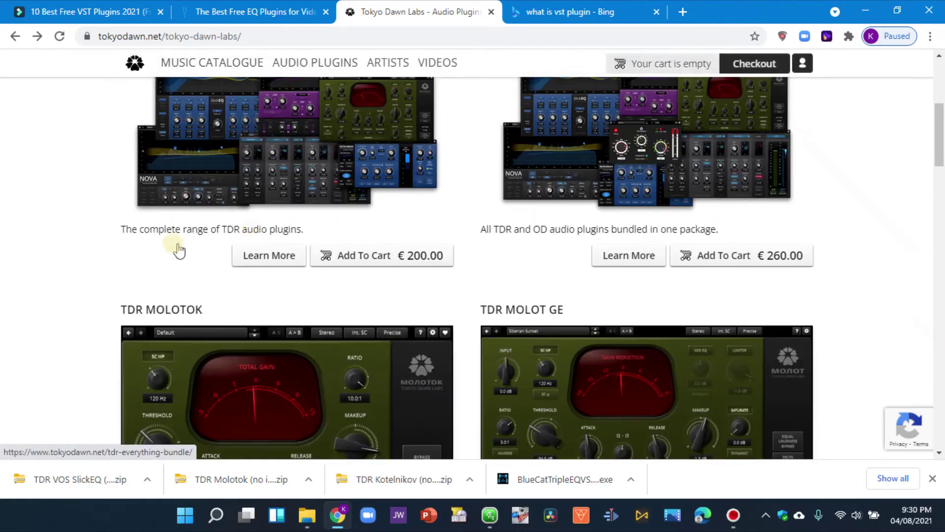
{"action": "scroll", "coordinate": [241, 244], "scroll_direction": "up", "scroll_amount": 3}
{"action": "scroll", "coordinate": [243, 243], "scroll_direction": "down", "scroll_amount": 4}
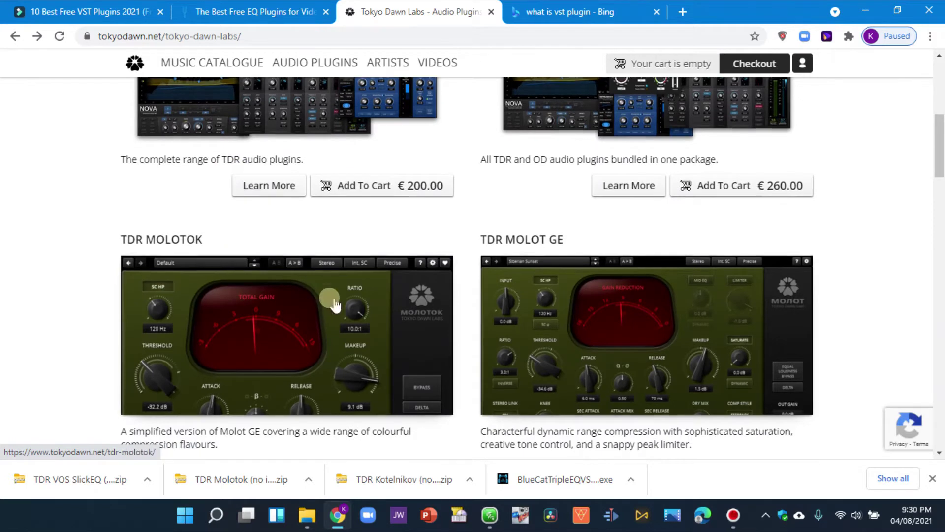
{"action": "scroll", "coordinate": [331, 300], "scroll_direction": "down", "scroll_amount": 4}
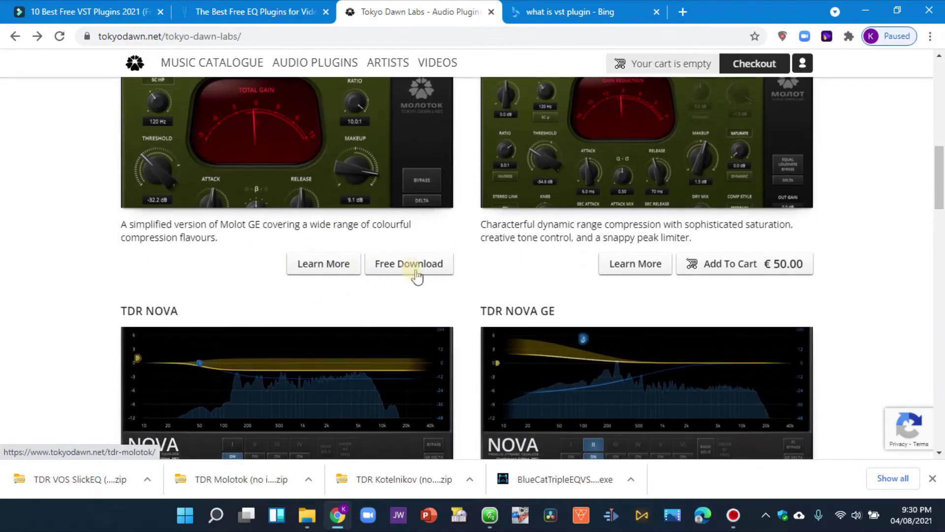
{"action": "scroll", "coordinate": [419, 293], "scroll_direction": "up", "scroll_amount": 1}
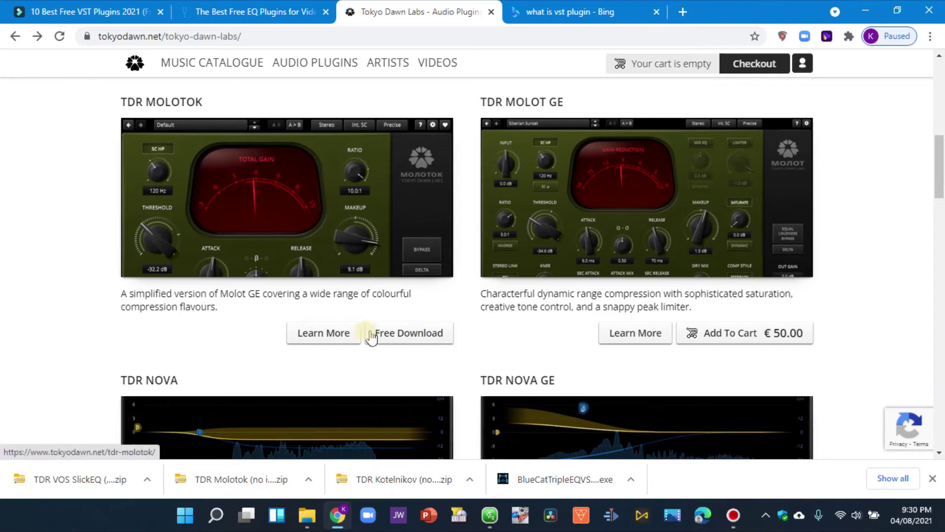
{"action": "scroll", "coordinate": [232, 289], "scroll_direction": "down", "scroll_amount": 5}
{"action": "scroll", "coordinate": [389, 329], "scroll_direction": "down", "scroll_amount": 5}
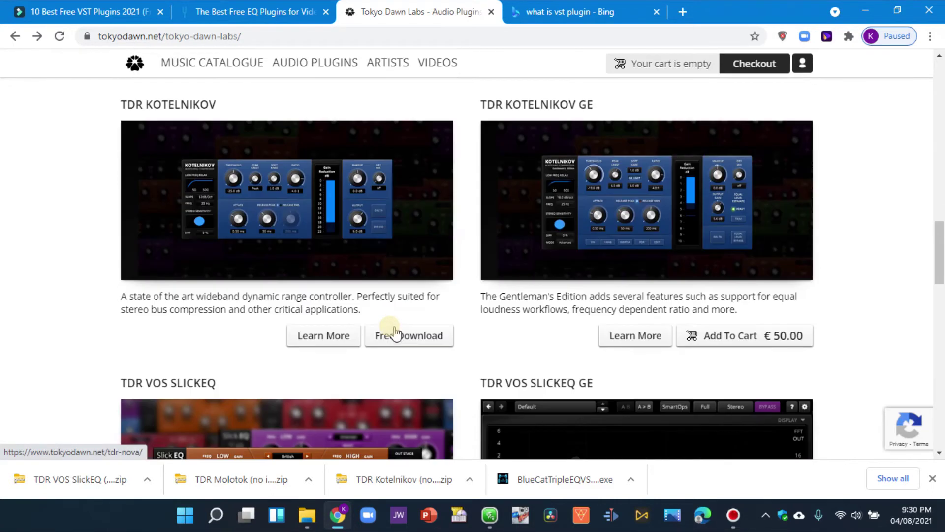
{"action": "scroll", "coordinate": [329, 319], "scroll_direction": "up", "scroll_amount": 5}
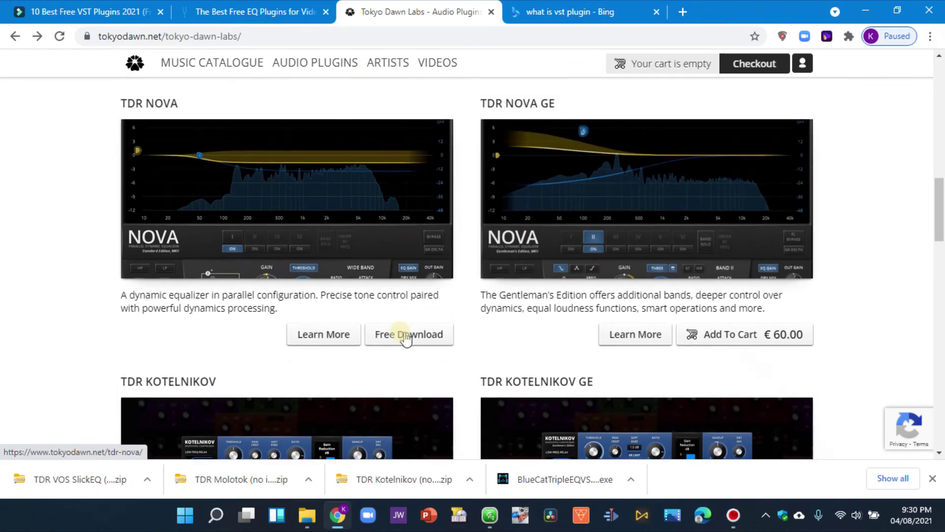
- Open TDR Nova's free download options and bring up the VST plugins folder in File Explorer
{"action": "left_click", "coordinate": [405, 339]}
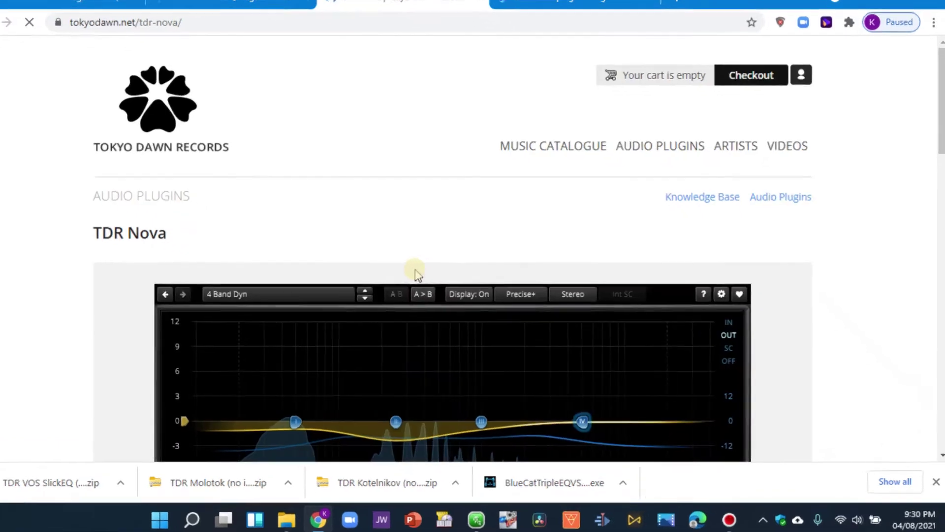
{"action": "scroll", "coordinate": [424, 274], "scroll_direction": "down", "scroll_amount": 5}
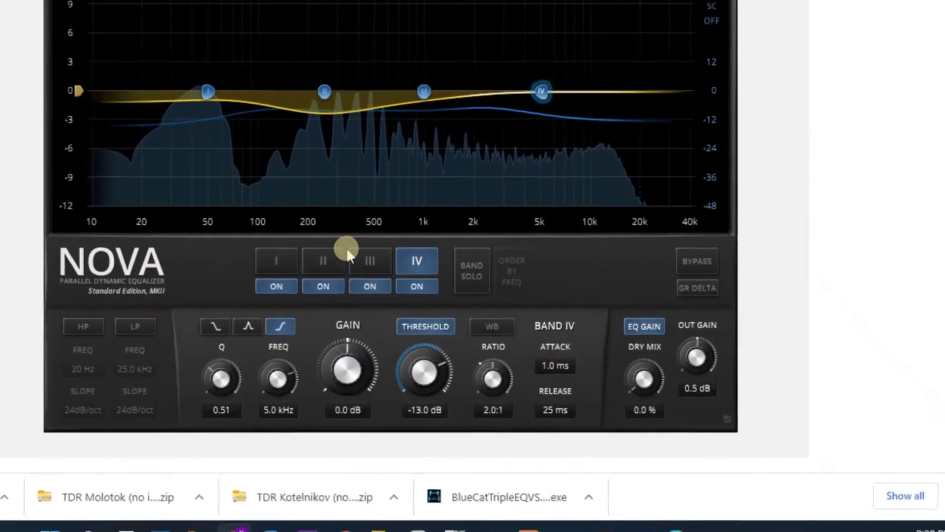
{"action": "scroll", "coordinate": [348, 254], "scroll_direction": "down", "scroll_amount": 5}
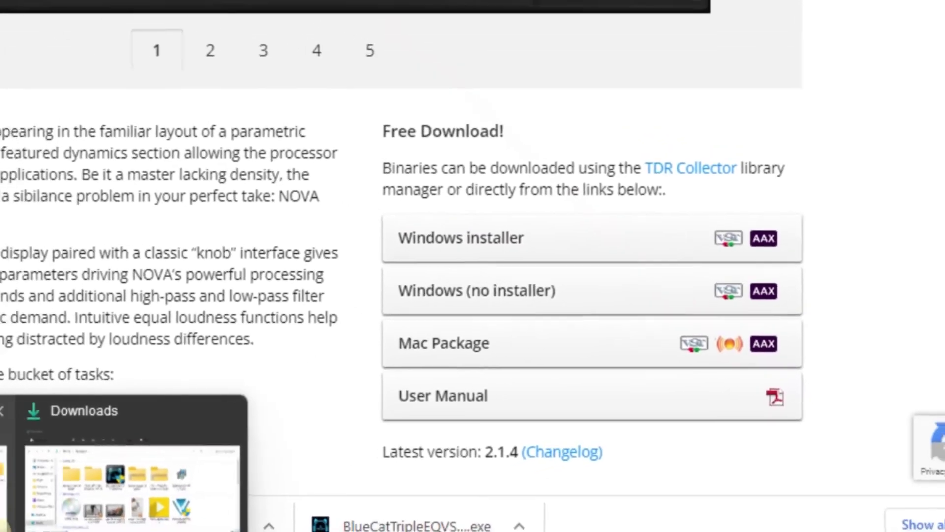
{"action": "left_click", "coordinate": [4, 472]}
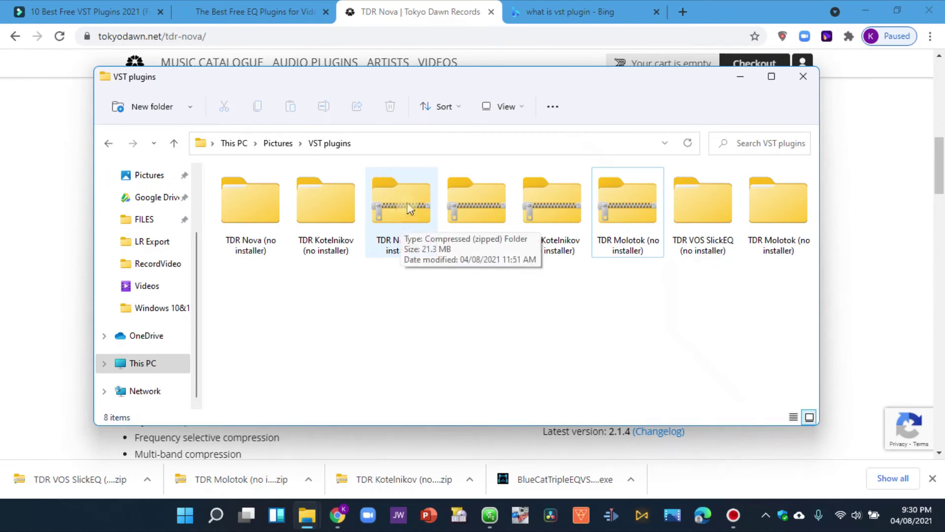
{"action": "left_click", "coordinate": [315, 235]}
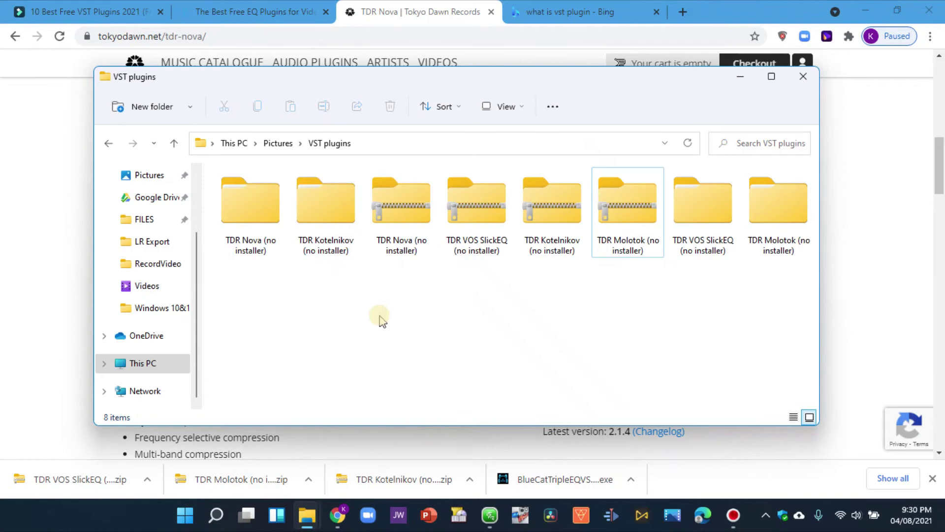
- In Olive, browse for the plugin file into This PC > Pictures > VST plugins > TDR VOS SlickEQ
{"action": "left_click", "coordinate": [490, 515]}
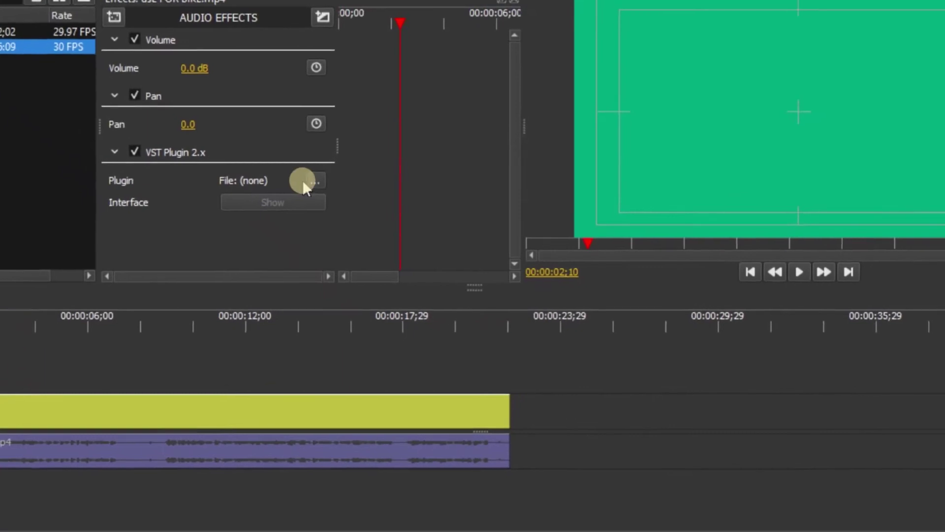
{"action": "left_click", "coordinate": [287, 166]}
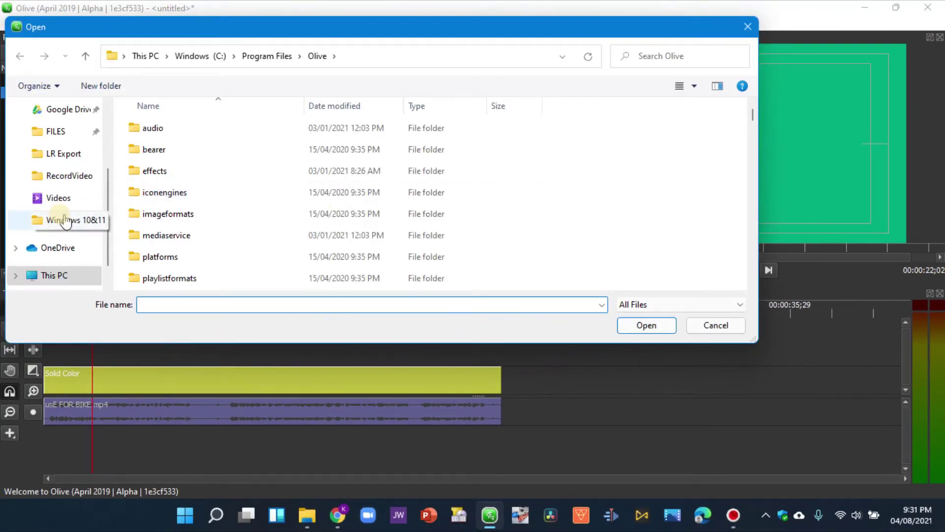
{"action": "scroll", "coordinate": [66, 222], "scroll_direction": "down", "scroll_amount": 2}
{"action": "scroll", "coordinate": [64, 222], "scroll_direction": "up", "scroll_amount": 1}
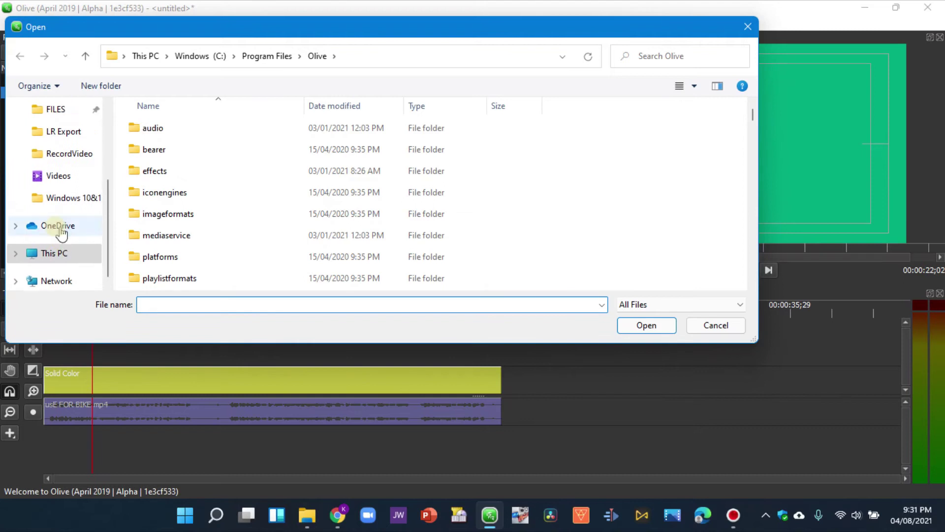
{"action": "left_click", "coordinate": [57, 253]}
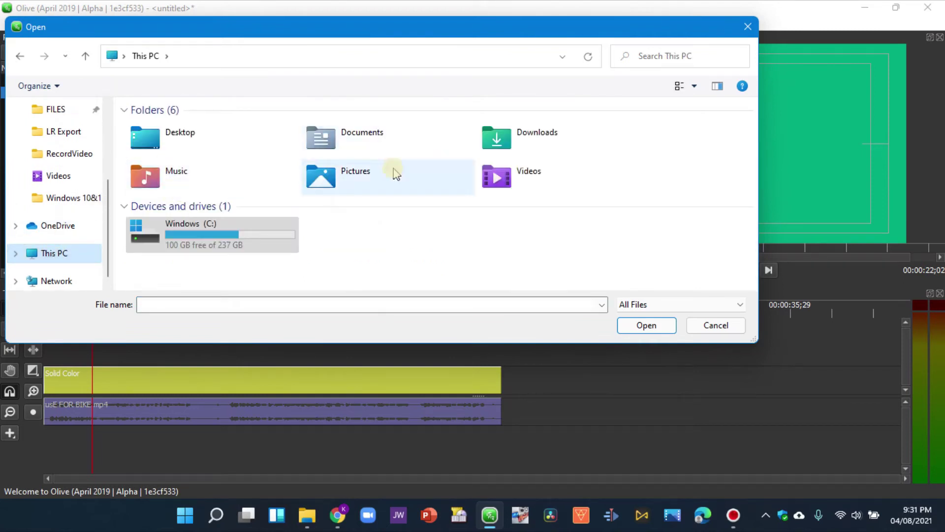
{"action": "double_click", "coordinate": [360, 181]}
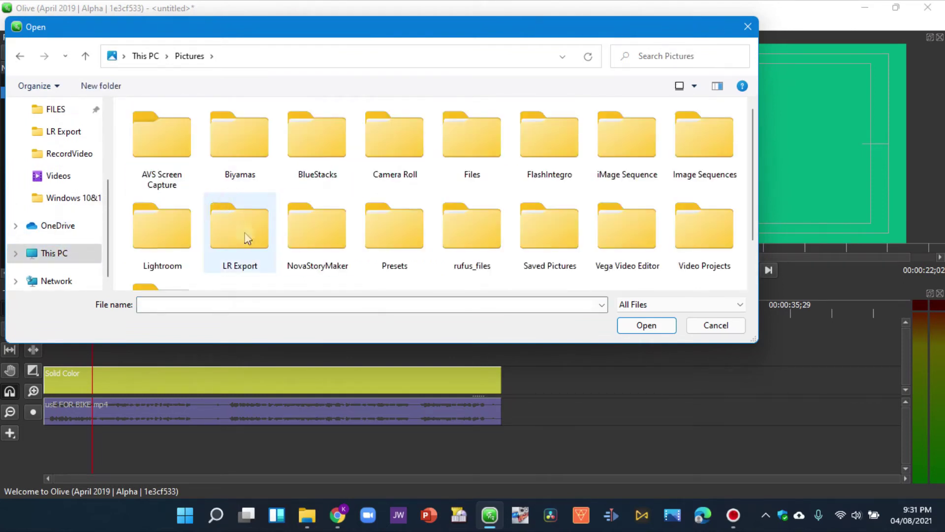
{"action": "double_click", "coordinate": [249, 237]}
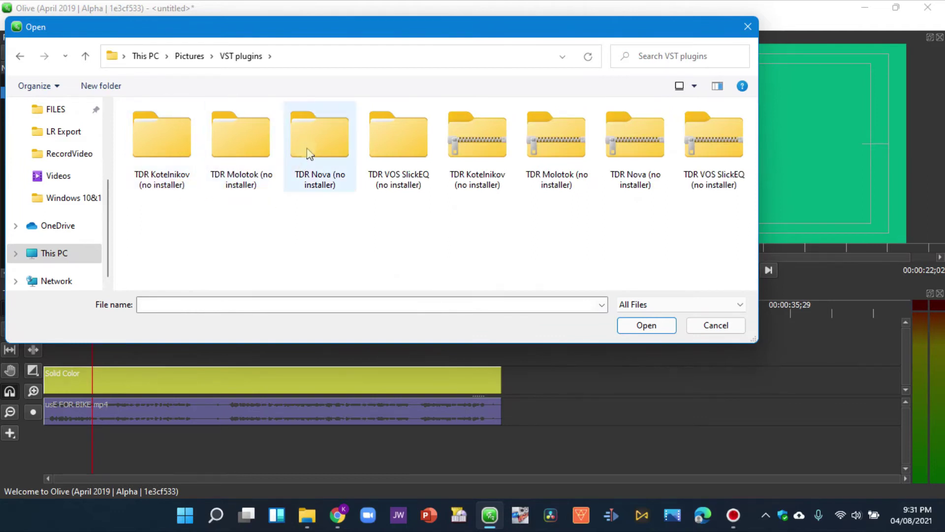
{"action": "double_click", "coordinate": [390, 141]}
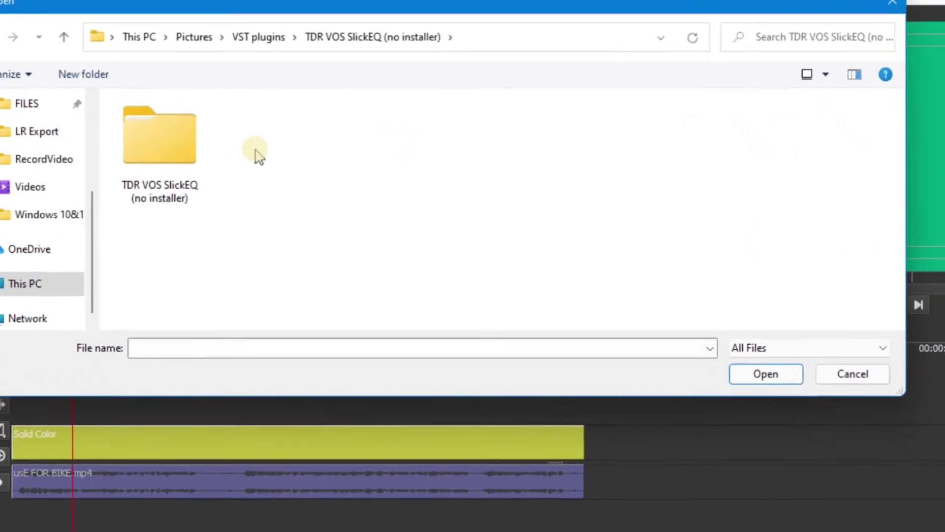
{"action": "double_click", "coordinate": [175, 150]}
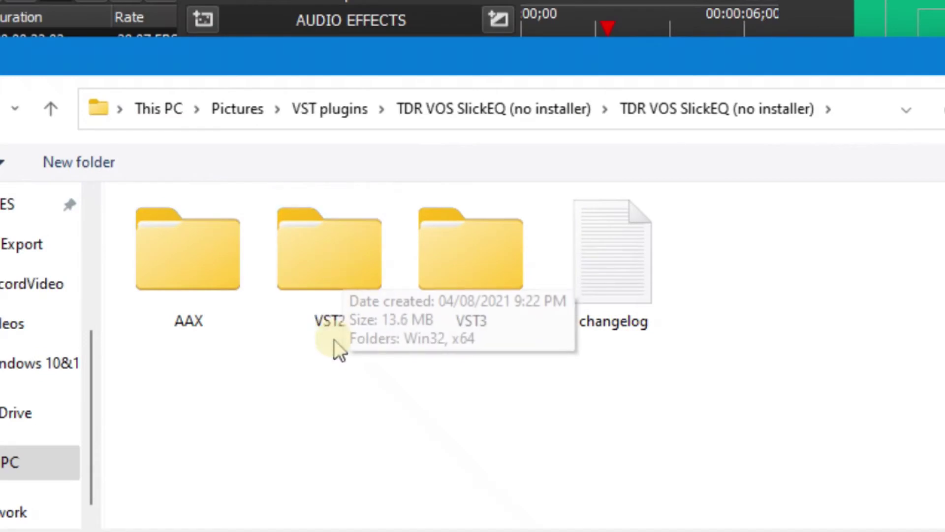
- Go into VST2 > x64 and load TDR VOS SlickEQ.dll as the plugin
{"action": "left_click_drag", "start_coordinate": [386, 58], "coordinate": [383, 389]}
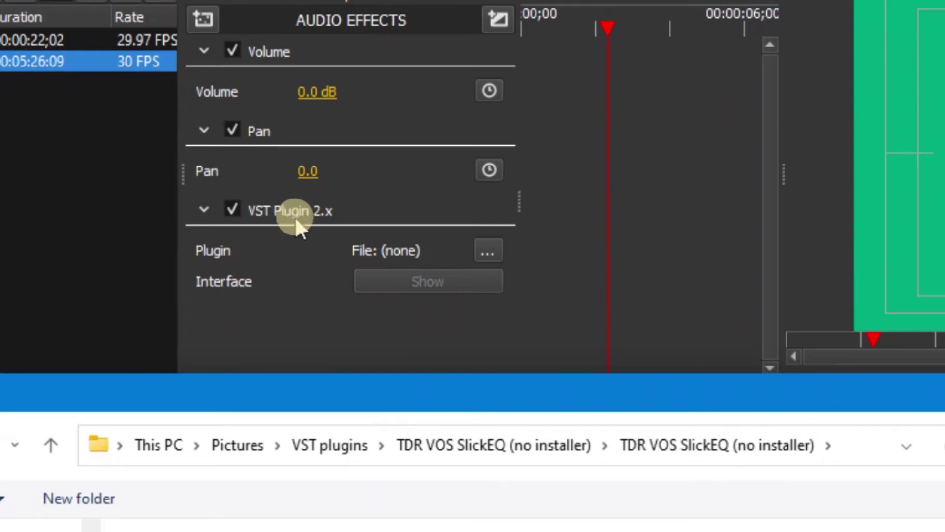
{"action": "left_click_drag", "start_coordinate": [338, 372], "coordinate": [343, 103]}
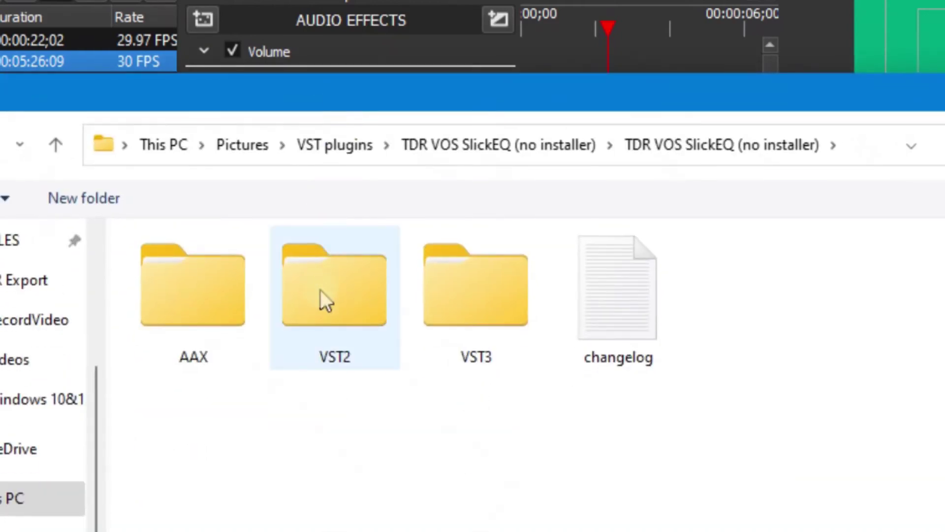
{"action": "double_click", "coordinate": [321, 290]}
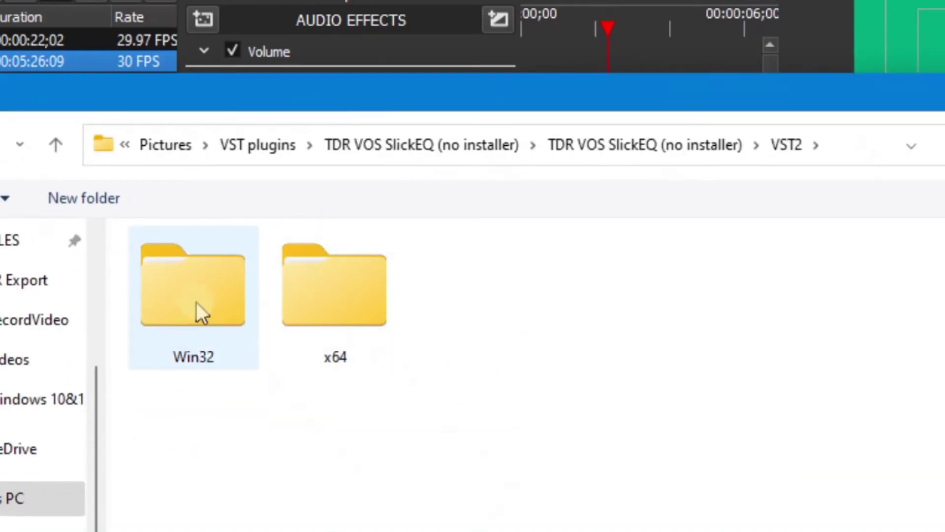
{"action": "double_click", "coordinate": [320, 296]}
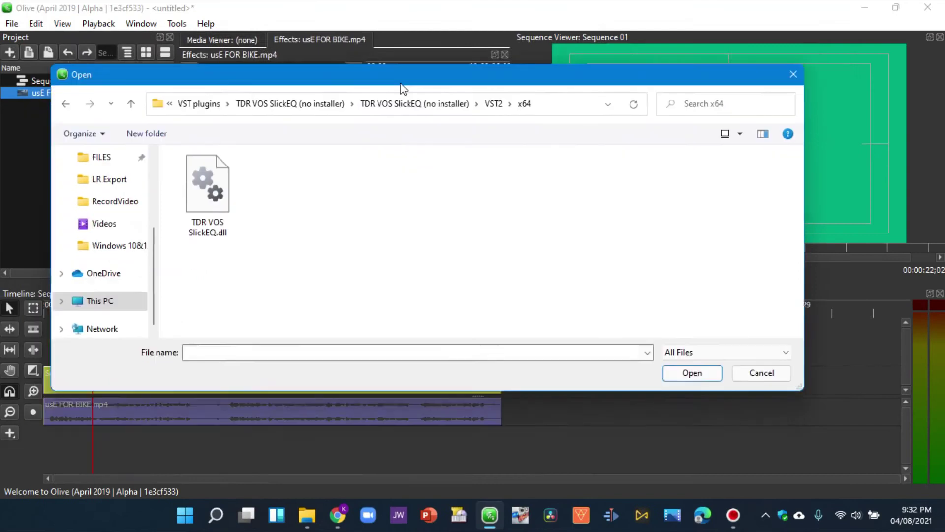
{"action": "left_click_drag", "start_coordinate": [400, 85], "coordinate": [438, 59]}
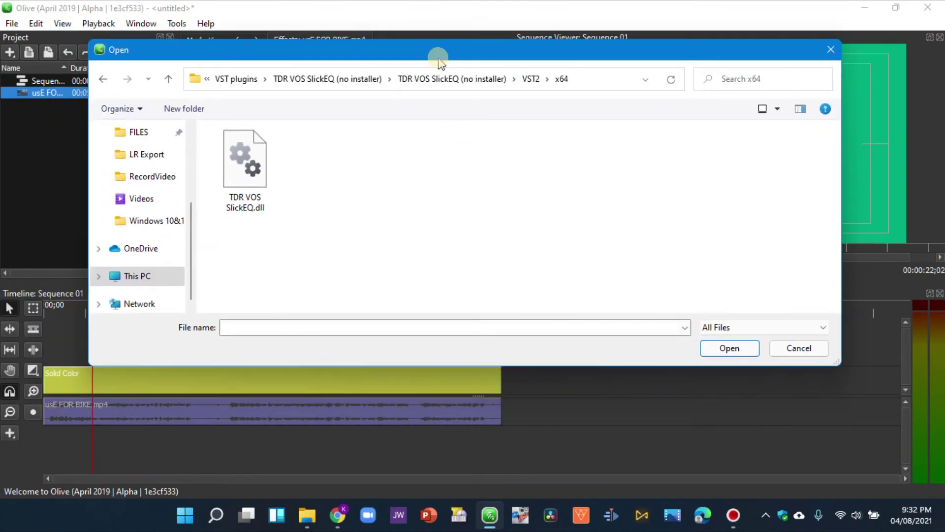
{"action": "left_click", "coordinate": [251, 170]}
{"action": "left_click", "coordinate": [733, 351]}
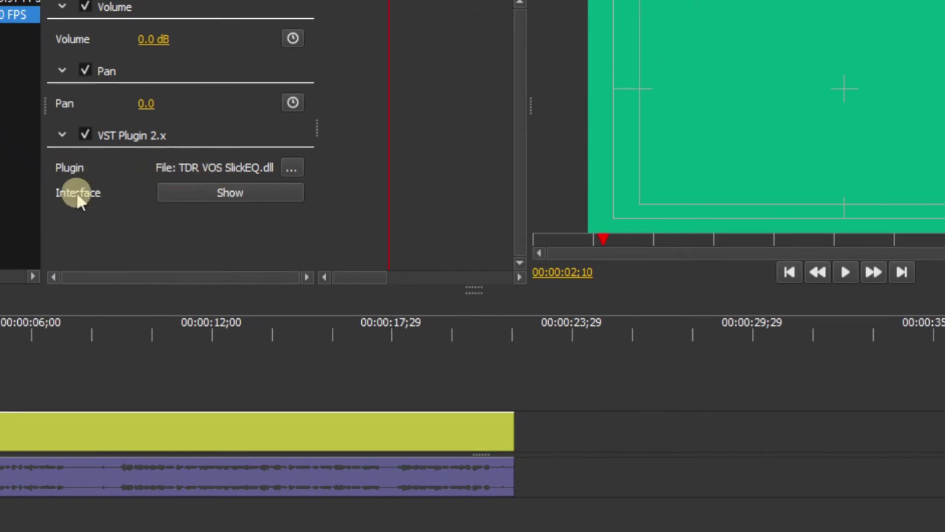
- Show the SlickEQ interface window, position it, and open its preset dropdown
{"action": "left_click", "coordinate": [217, 191]}
{"action": "left_click_drag", "start_coordinate": [359, 119], "coordinate": [344, 9]}
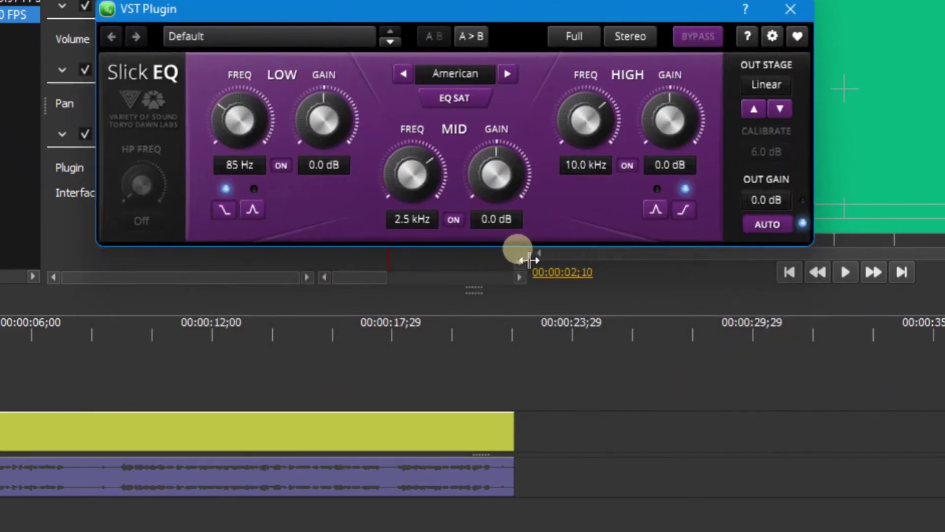
{"action": "left_click_drag", "start_coordinate": [472, 16], "coordinate": [461, 69]}
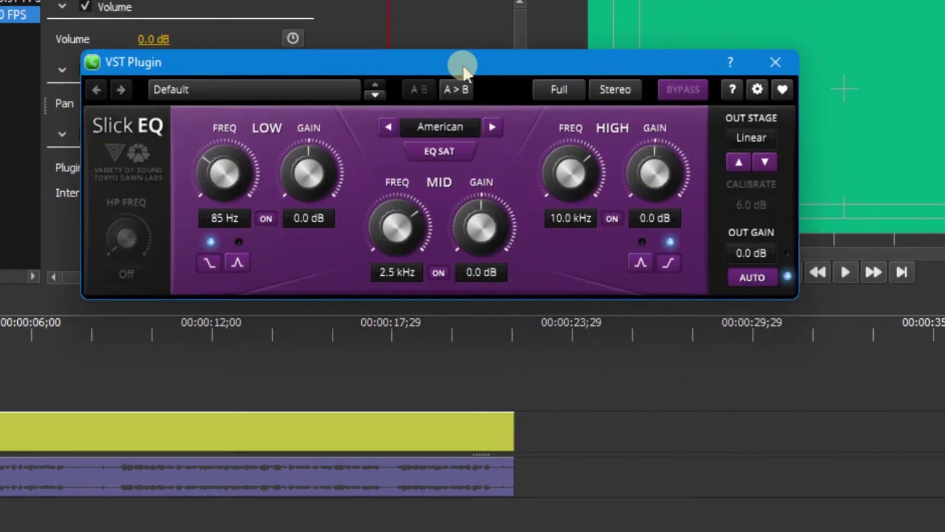
{"action": "left_click", "coordinate": [210, 93]}
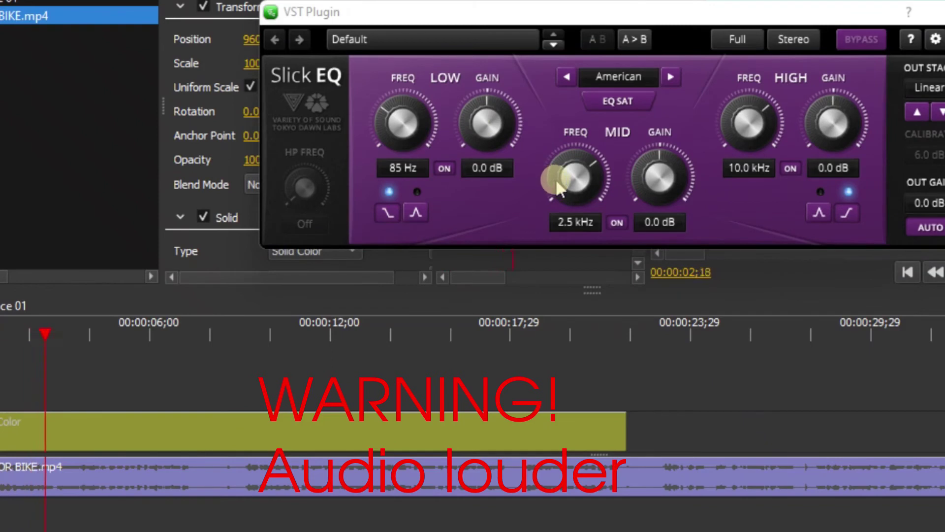
- Set SlickEQ mid gain to 18.0 dB at 1856 Hz, high frequency to 3.4 kHz, then replay from ~9 s
{"action": "left_click_drag", "start_coordinate": [556, 178], "coordinate": [555, 131]}
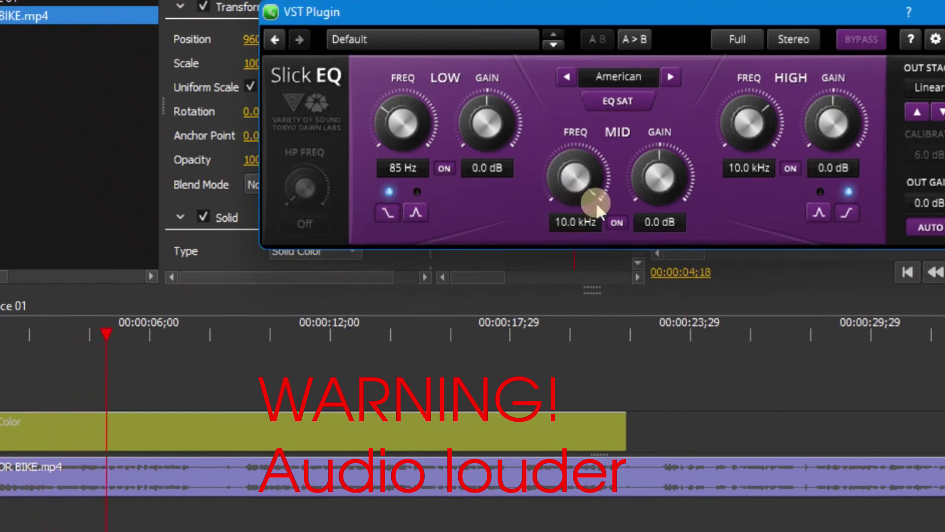
{"action": "left_click_drag", "start_coordinate": [659, 191], "coordinate": [616, 172]}
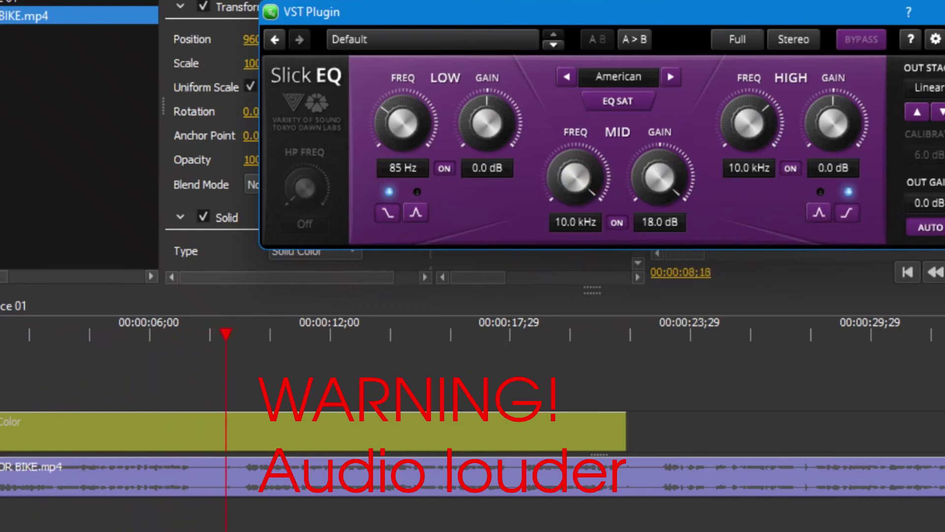
{"action": "left_click_drag", "start_coordinate": [554, 187], "coordinate": [564, 212]}
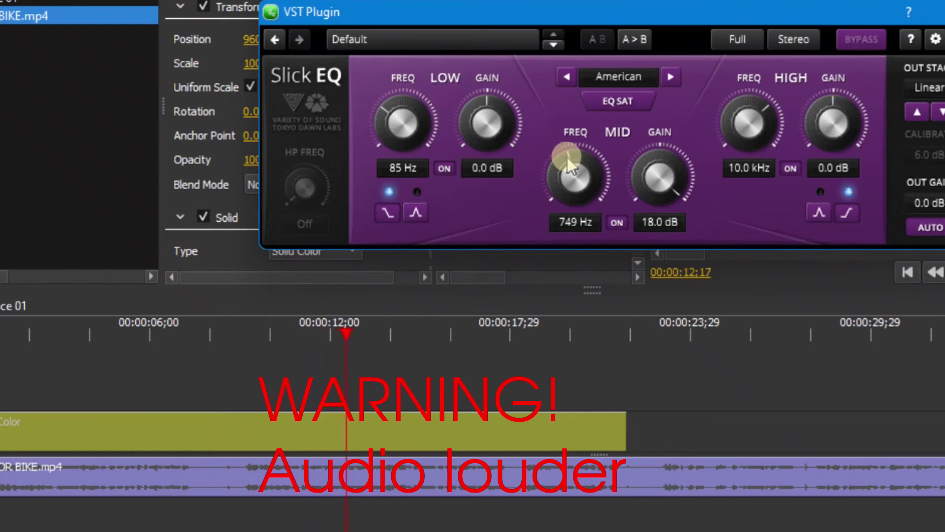
{"action": "mouse_move", "coordinate": [565, 154]}
{"action": "left_mouse_down"}
{"action": "mouse_move", "coordinate": [566, 184]}
{"action": "mouse_move", "coordinate": [561, 146]}
{"action": "left_mouse_up"}
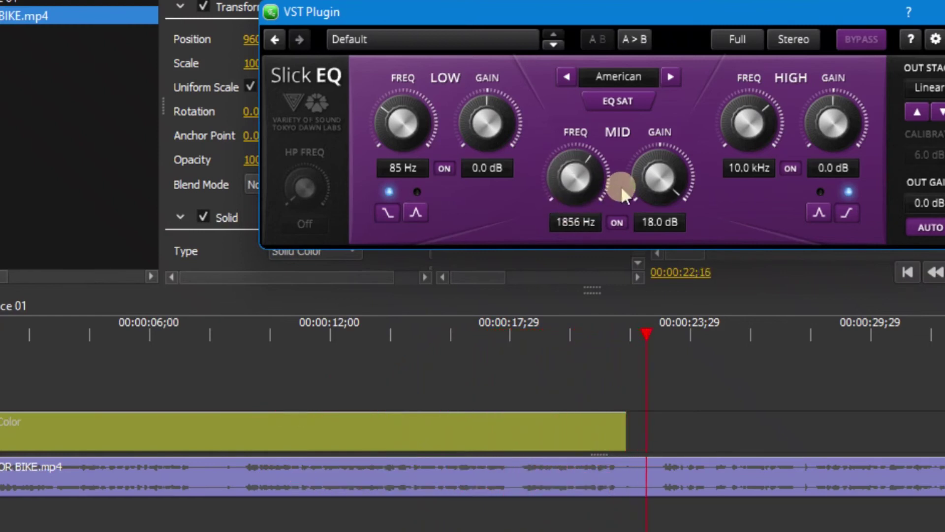
{"action": "left_click_drag", "start_coordinate": [743, 116], "coordinate": [738, 173]}
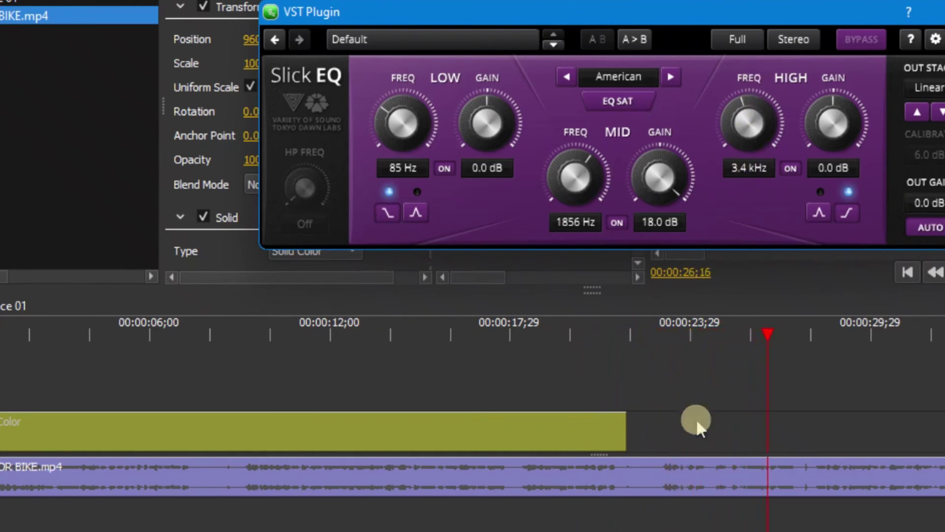
{"action": "left_click_drag", "start_coordinate": [790, 331], "coordinate": [270, 389]}
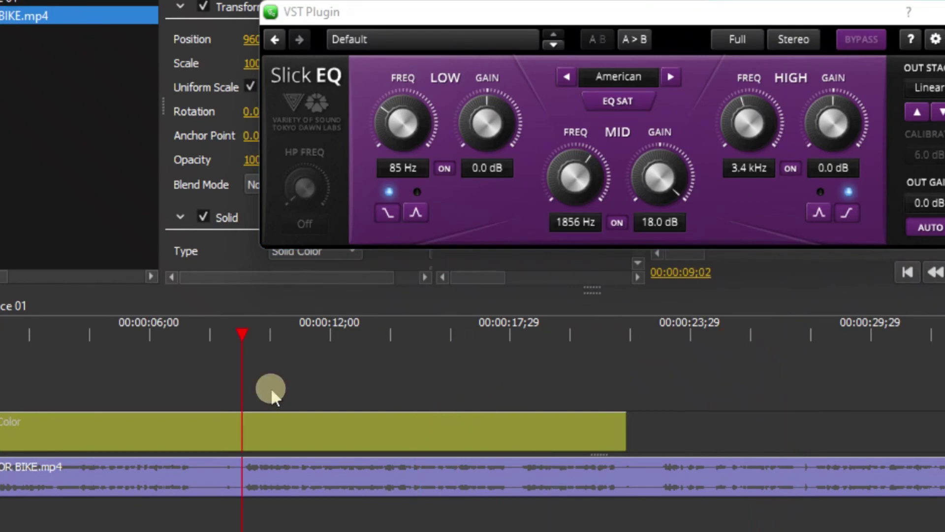
{"action": "left_click_drag", "start_coordinate": [248, 337], "coordinate": [245, 344]}
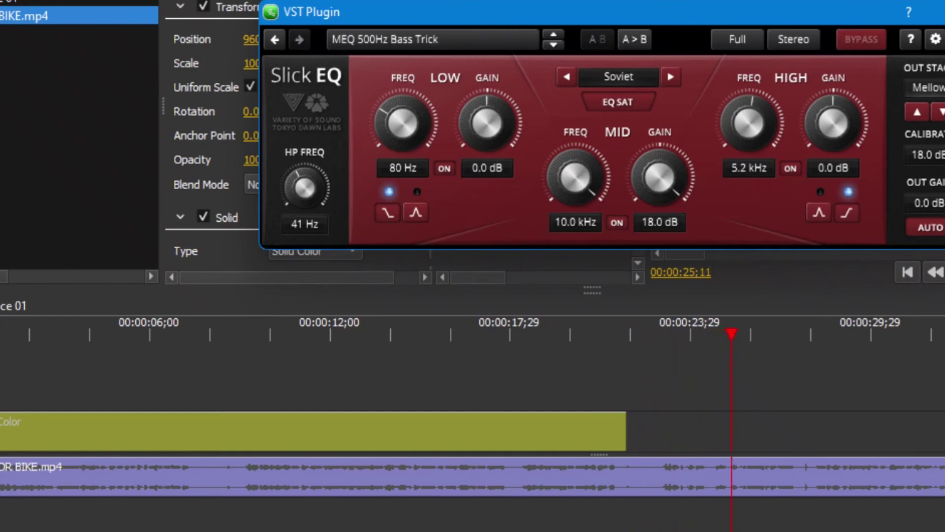
- Turn SlickEQ's high band frequency to 5.0 kHz and reposition the playhead
{"action": "left_click_drag", "start_coordinate": [749, 123], "coordinate": [758, 194]}
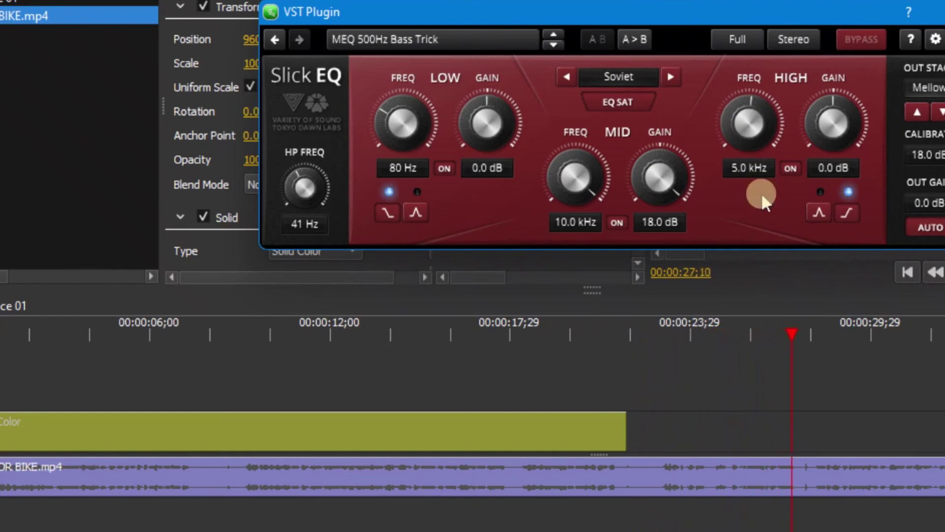
{"action": "left_click", "coordinate": [797, 339]}
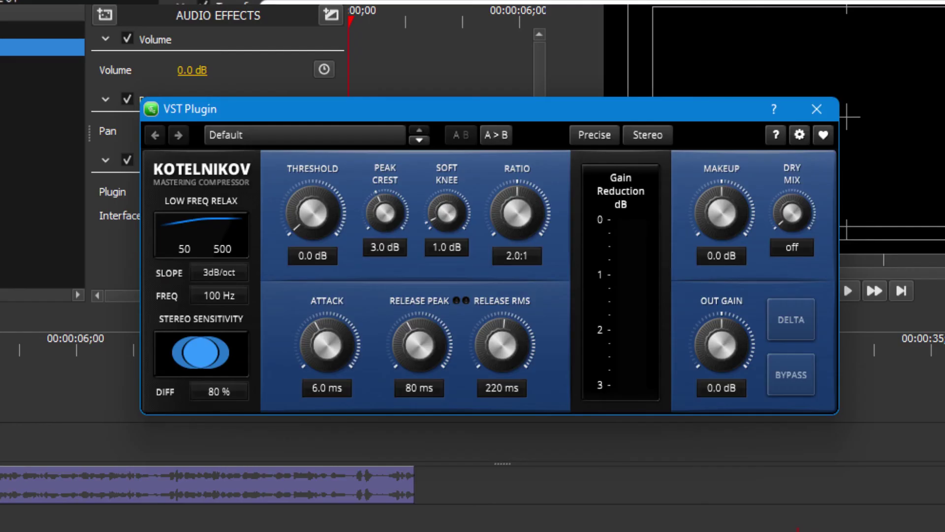